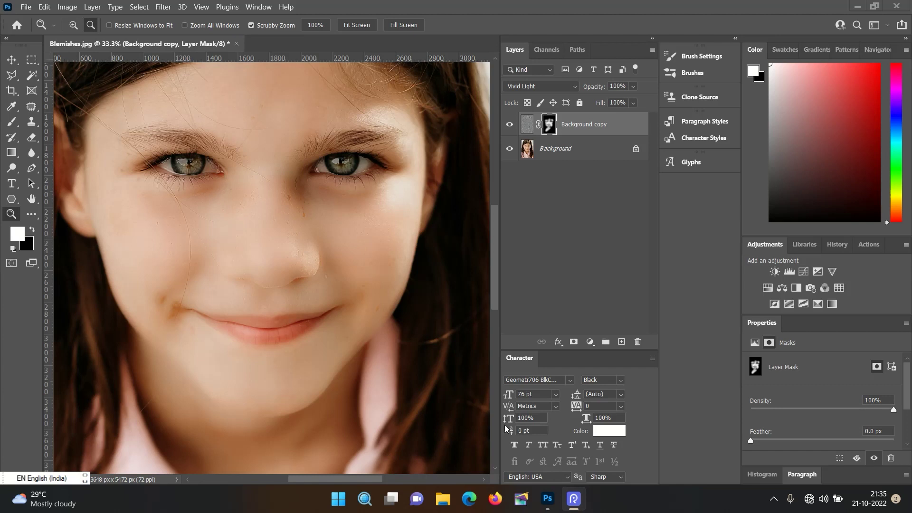
- Compare the Background copy layer against the original, then revert the image to its saved state
{"action": "left_click", "coordinate": [510, 124]}
{"action": "left_click", "coordinate": [510, 125]}
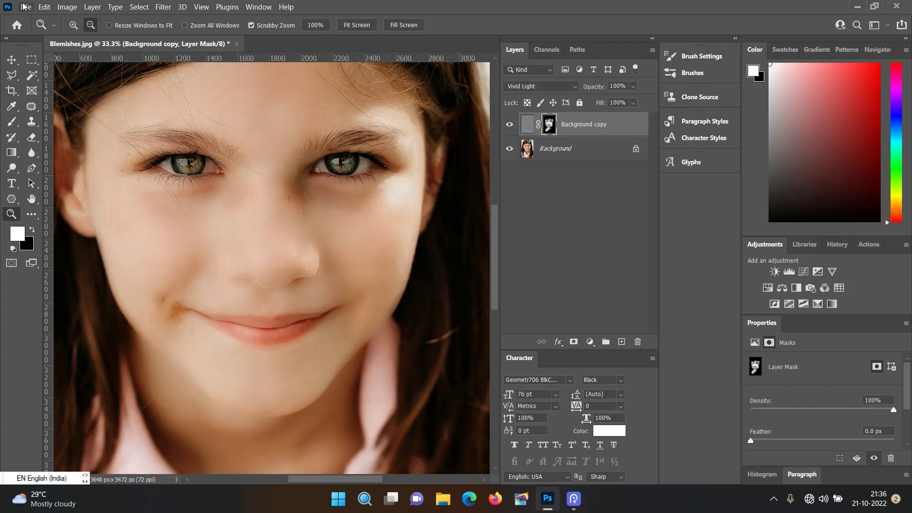
{"action": "left_click", "coordinate": [25, 7]}
{"action": "left_click", "coordinate": [42, 155]}
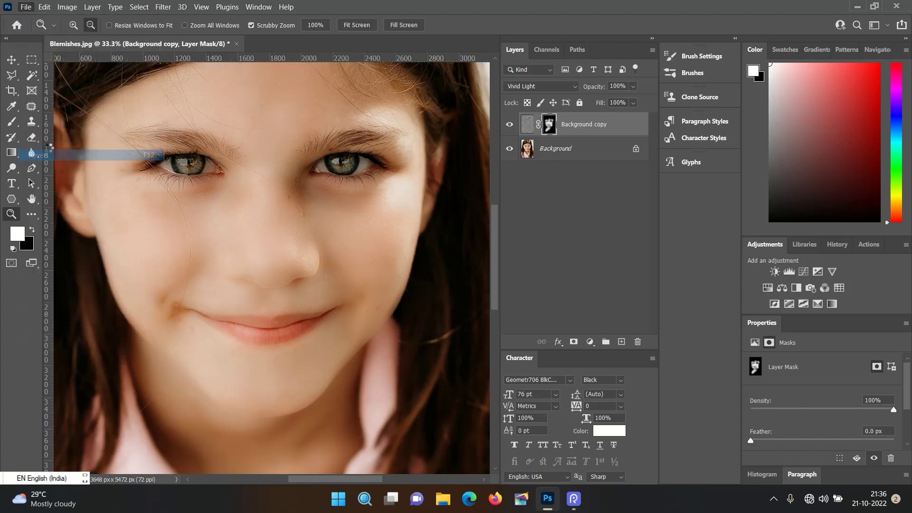
- Duplicate the Background layer, invert the copy, and set its blend mode to Vivid Light
{"action": "left_click_drag", "start_coordinate": [616, 125], "coordinate": [622, 341]}
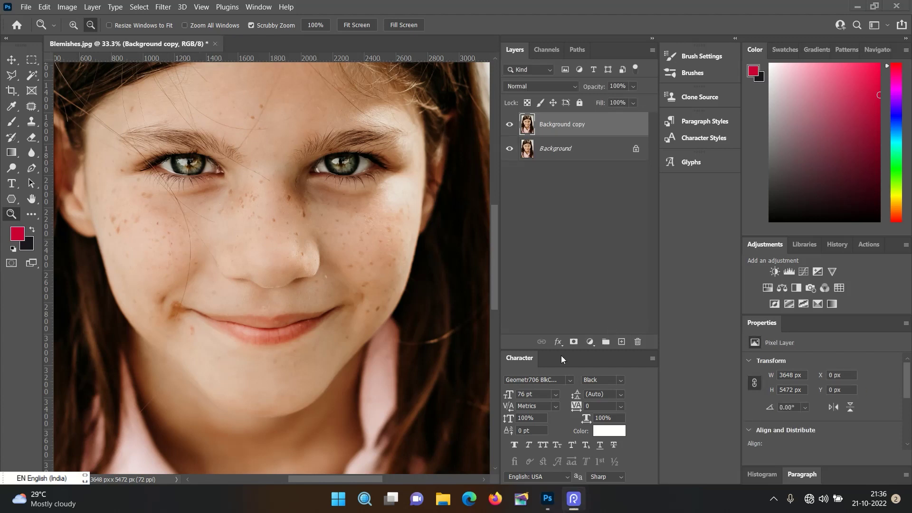
{"action": "key", "text": "ctrl+i"}
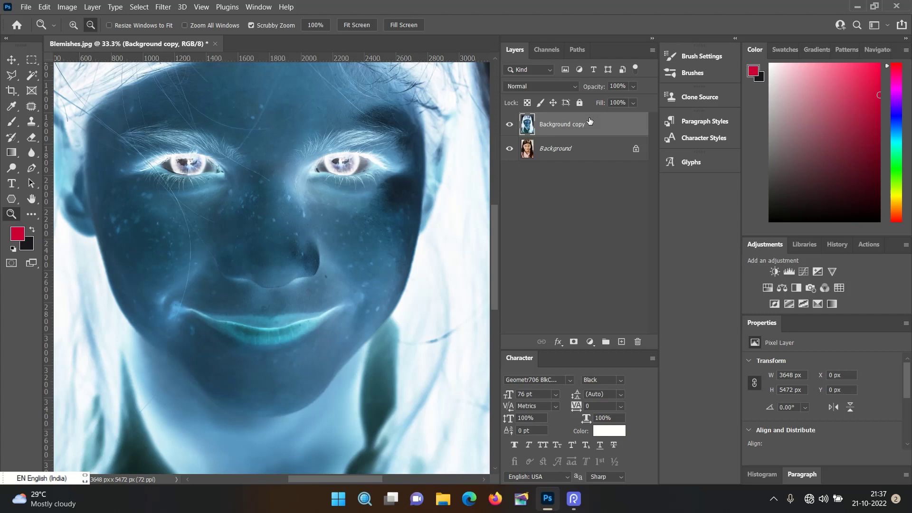
{"action": "left_click", "coordinate": [574, 87]}
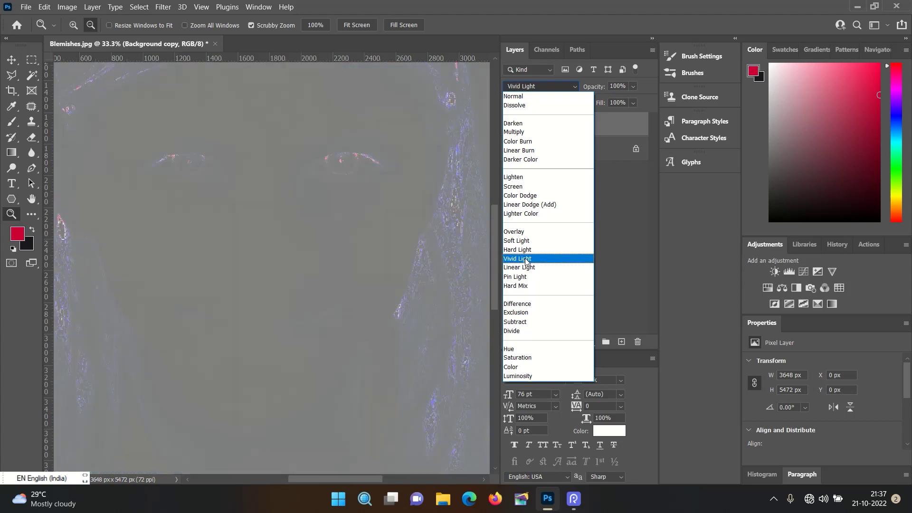
{"action": "left_click", "coordinate": [526, 259]}
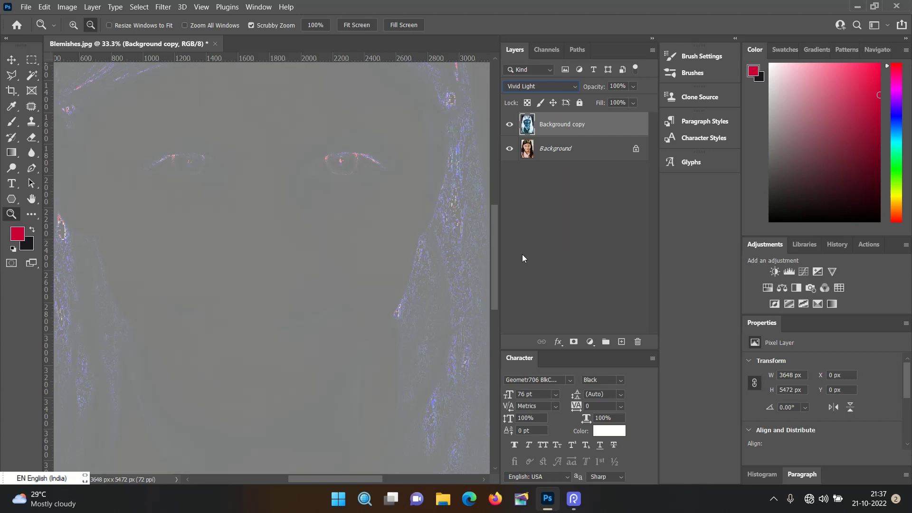
{"action": "left_click", "coordinate": [159, 8]}
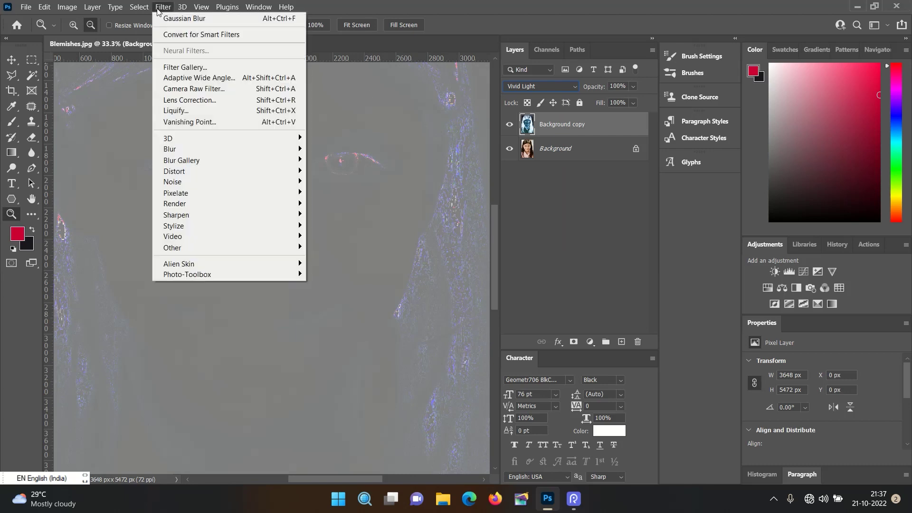
{"action": "mouse_move", "coordinate": [172, 247]}
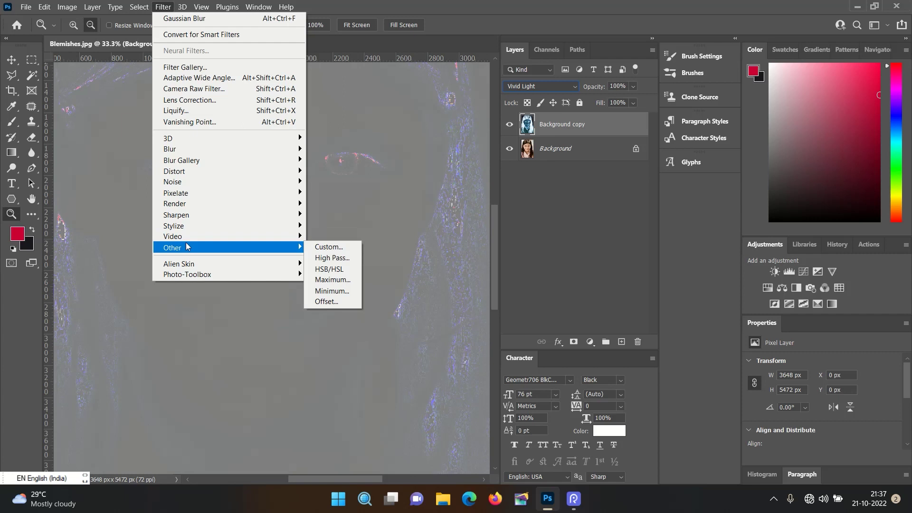
- Apply a High Pass filter with a 30.4-pixel radius to the inverted Vivid Light copy
{"action": "left_click", "coordinate": [331, 258]}
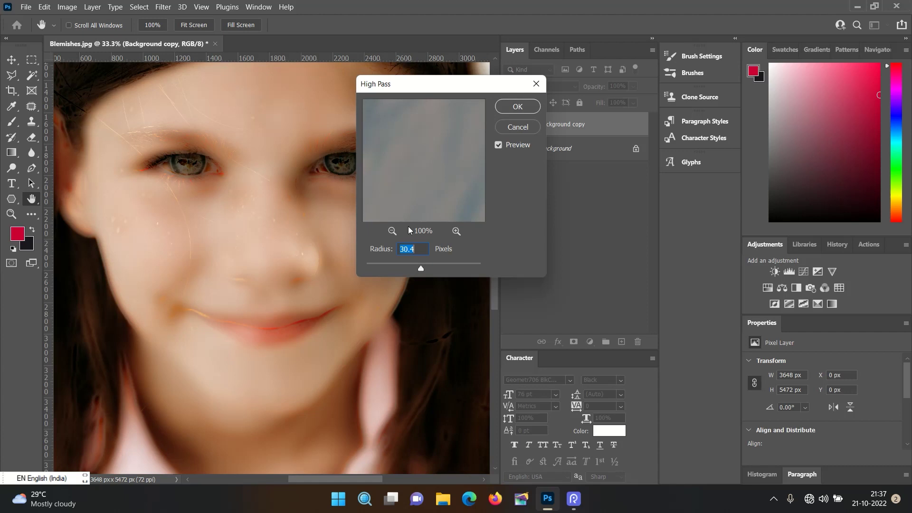
{"action": "left_click", "coordinate": [523, 106]}
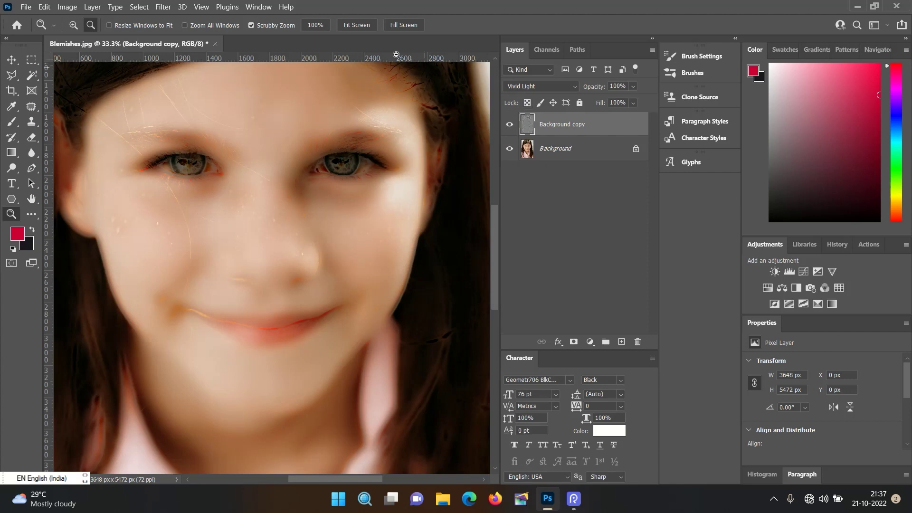
- Apply a 3.8-pixel Gaussian Blur to the copy and add a white layer mask
{"action": "left_click", "coordinate": [161, 6]}
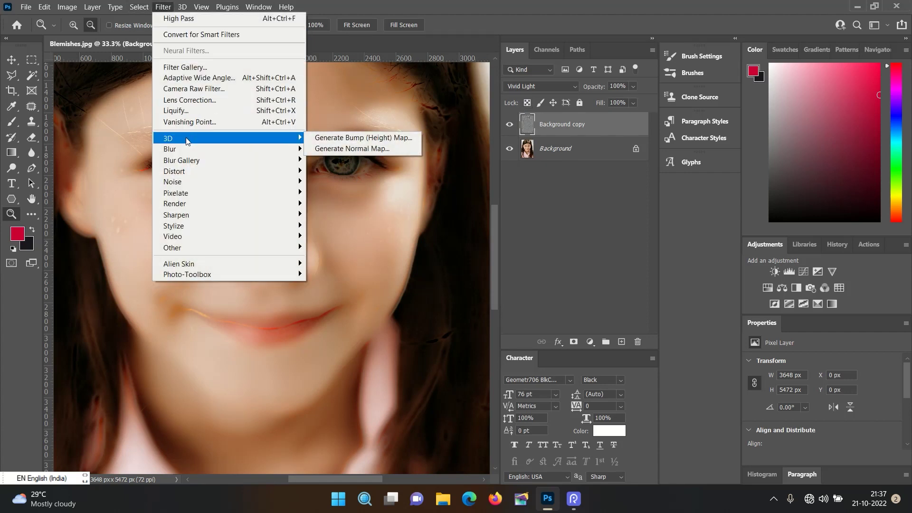
{"action": "mouse_move", "coordinate": [184, 149]}
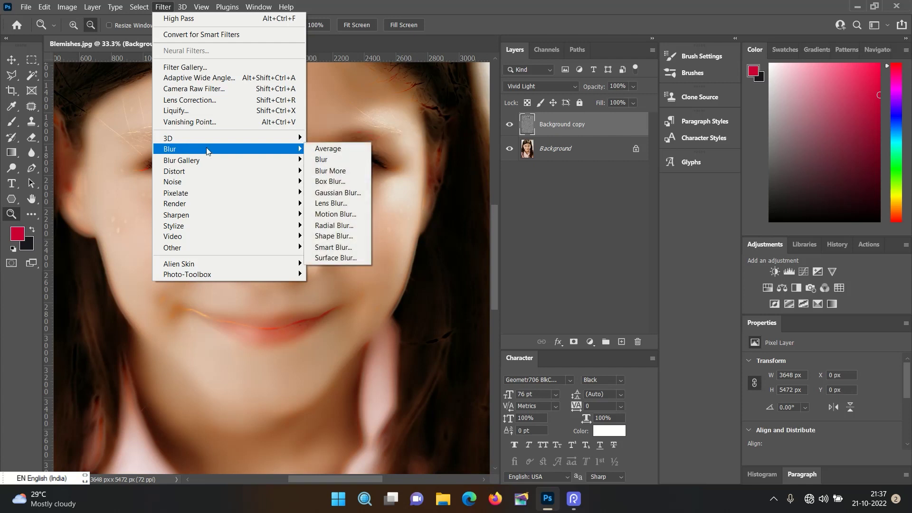
{"action": "left_click", "coordinate": [337, 192]}
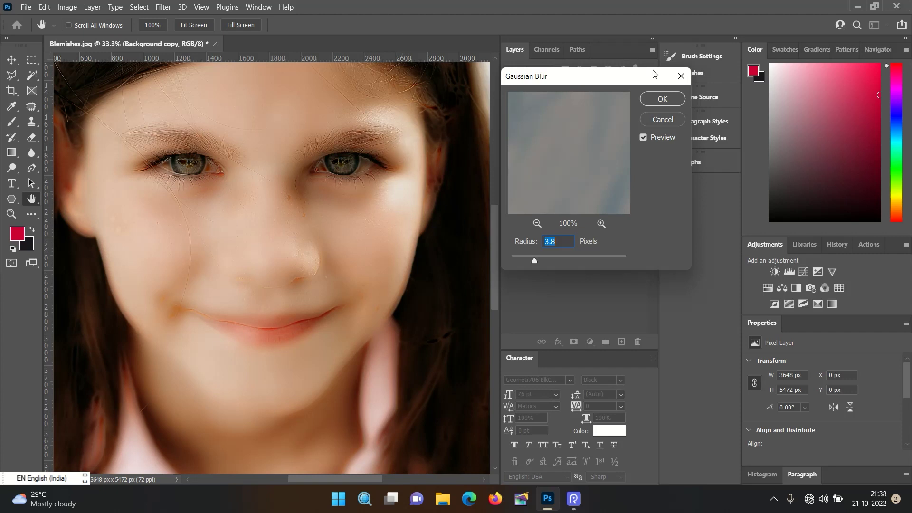
{"action": "left_click", "coordinate": [662, 101]}
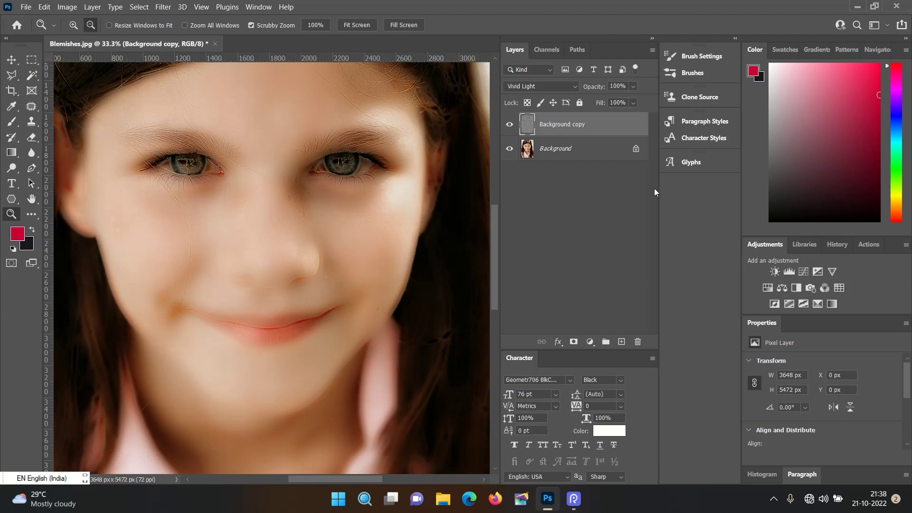
{"action": "left_click", "coordinate": [574, 342]}
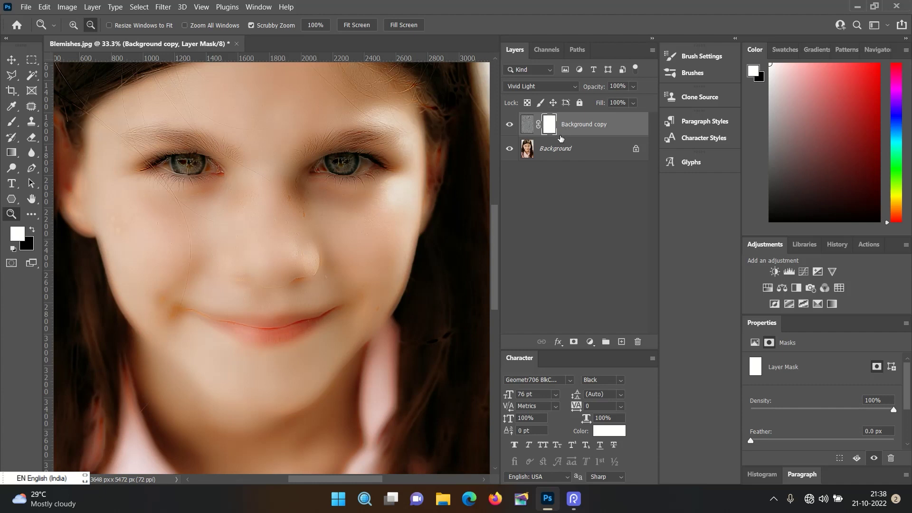
- Invert the layer mask to black and switch to the Brush tool
{"action": "key", "text": "ctrl+i"}
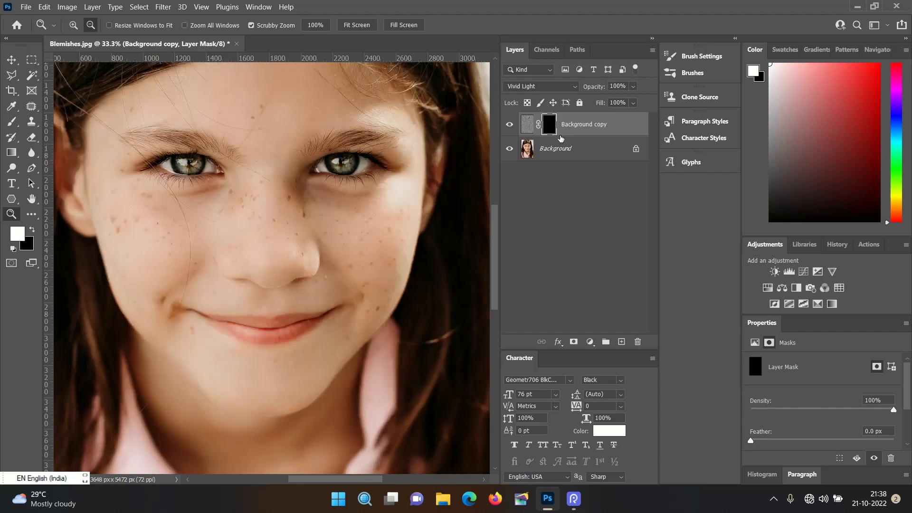
{"action": "left_click", "coordinate": [12, 121]}
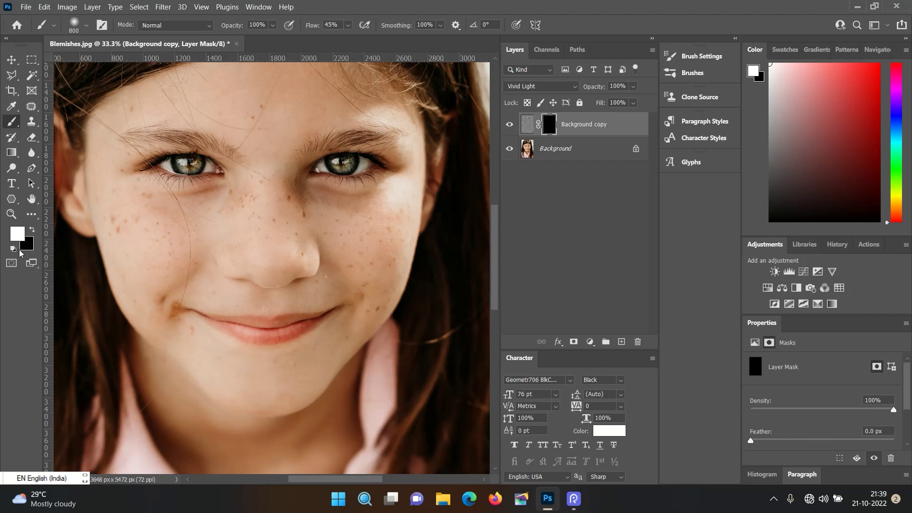
- Paint white on the mask over the left cheek and forehead freckles
{"action": "mouse_move", "coordinate": [147, 214]}
{"action": "left_mouse_down"}
{"action": "mouse_move", "coordinate": [188, 193]}
{"action": "mouse_move", "coordinate": [159, 238]}
{"action": "mouse_move", "coordinate": [127, 208]}
{"action": "mouse_move", "coordinate": [183, 193]}
{"action": "mouse_move", "coordinate": [132, 204]}
{"action": "mouse_move", "coordinate": [112, 193]}
{"action": "mouse_move", "coordinate": [152, 197]}
{"action": "mouse_move", "coordinate": [173, 222]}
{"action": "mouse_move", "coordinate": [234, 224]}
{"action": "mouse_move", "coordinate": [222, 259]}
{"action": "mouse_move", "coordinate": [315, 193]}
{"action": "left_mouse_up"}
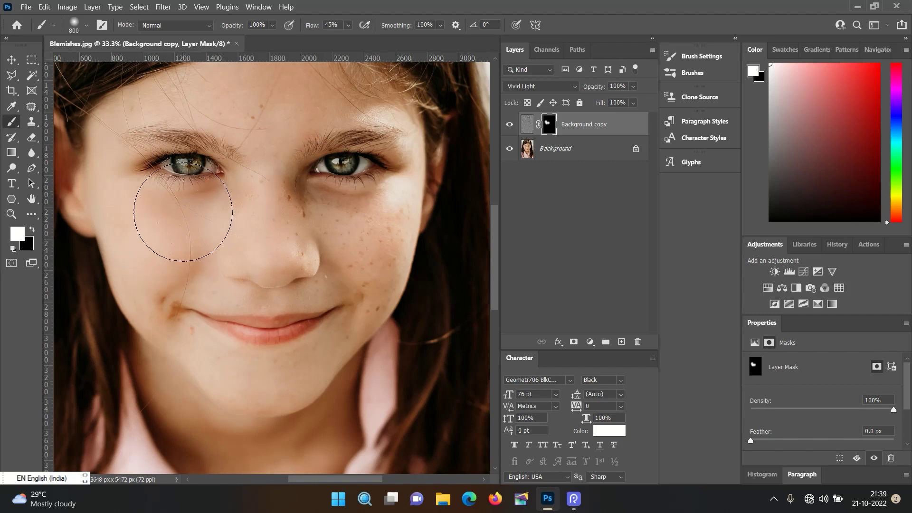
{"action": "mouse_move", "coordinate": [232, 115]}
{"action": "left_mouse_down"}
{"action": "mouse_move", "coordinate": [206, 127]}
{"action": "mouse_move", "coordinate": [242, 116]}
{"action": "left_mouse_up"}
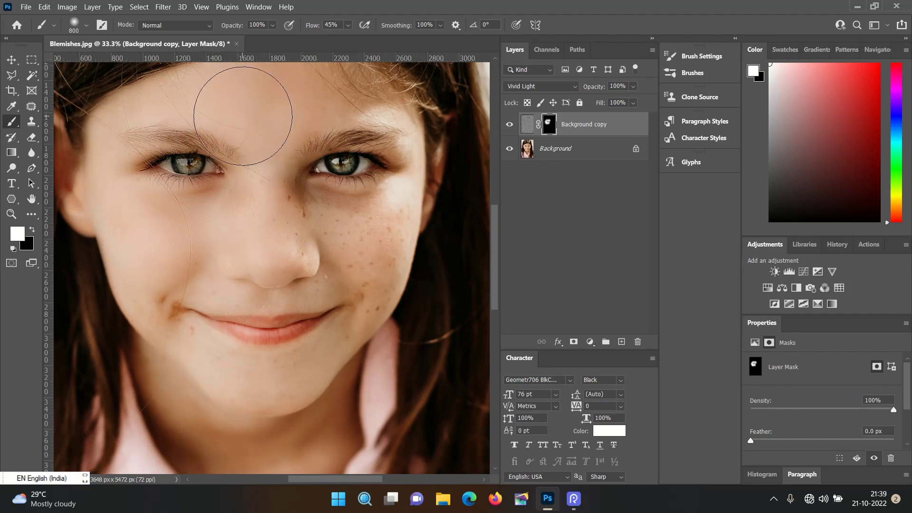